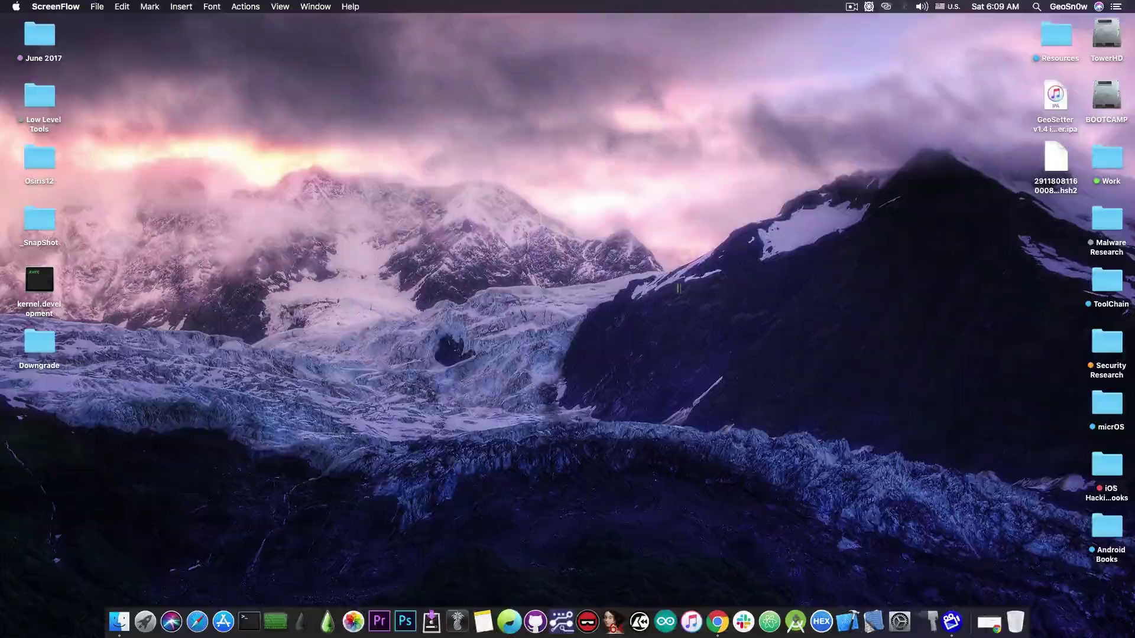
# - Restore the browser and scroll through the GeoNonceSetter12 README, returning to the top
pyautogui.click(989, 622)
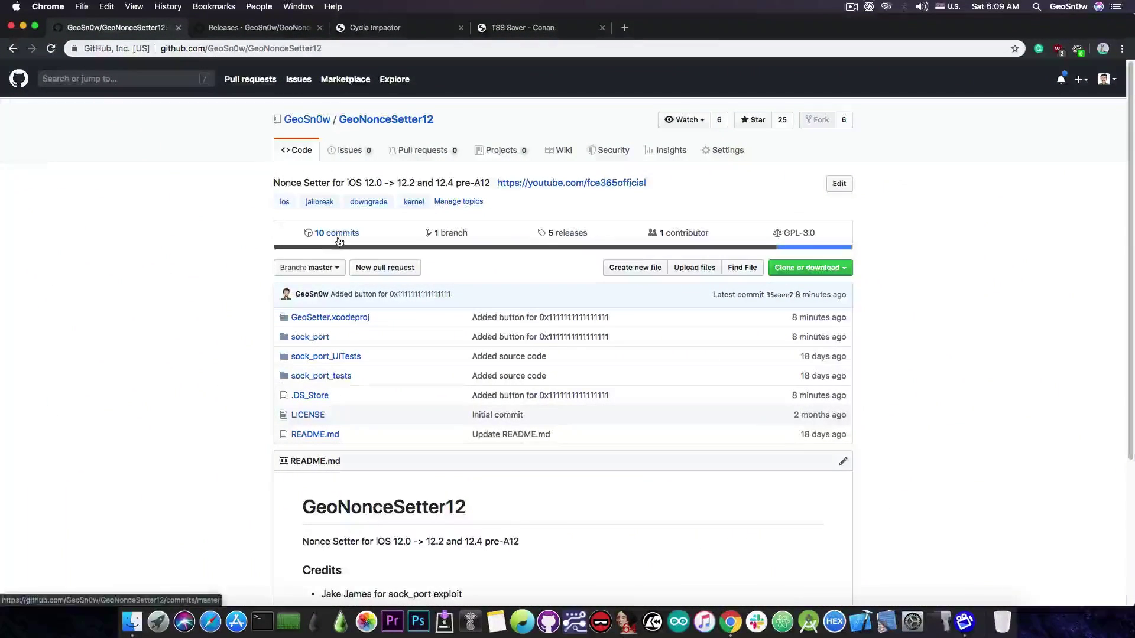
pyautogui.scroll(-5, 339, 242)
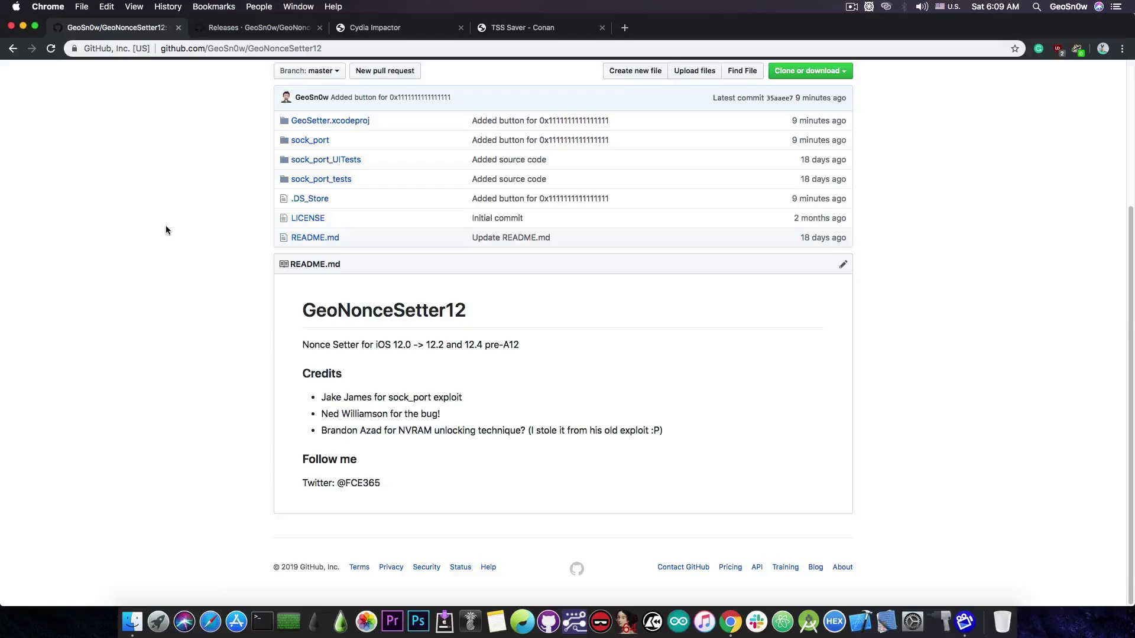
pyautogui.scroll(5, 166, 230)
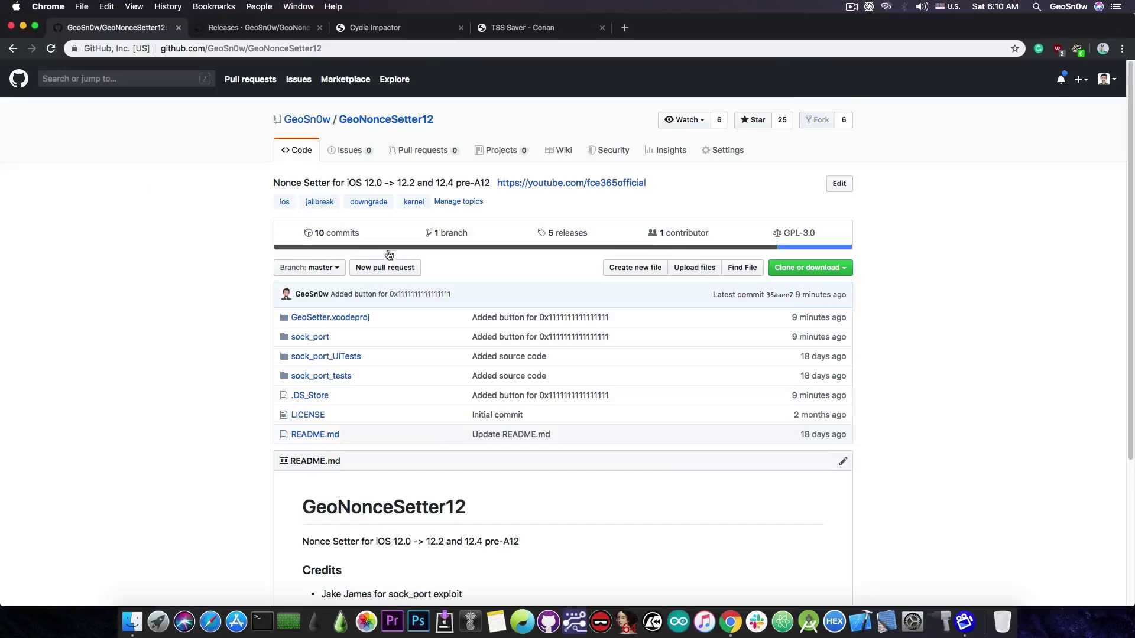
pyautogui.scroll(-1, 236, 325)
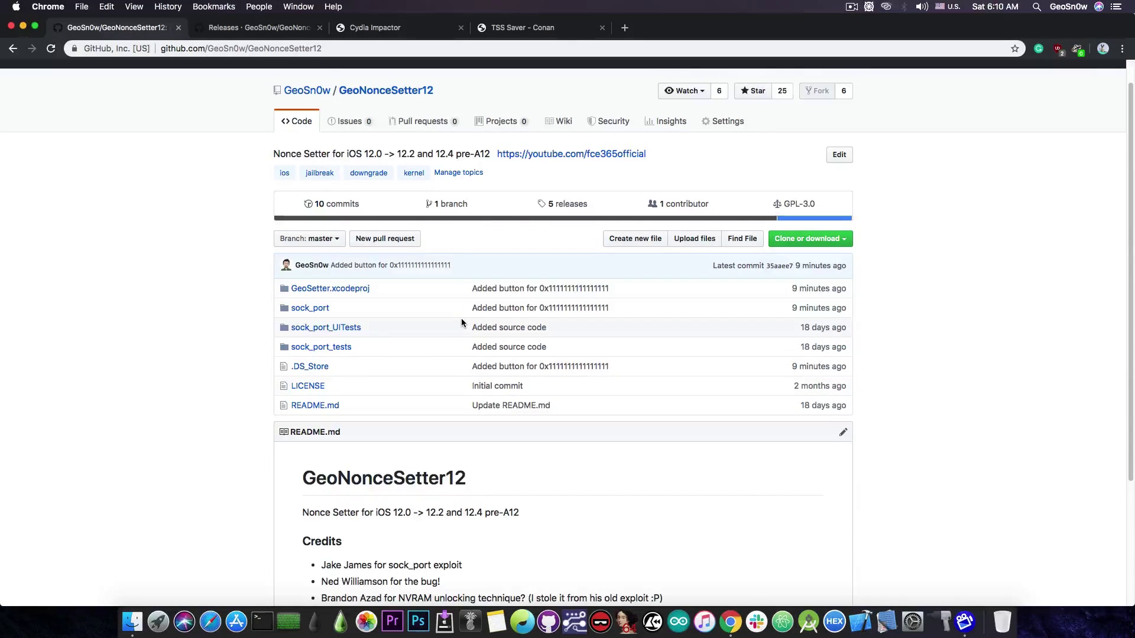
pyautogui.scroll(1, 462, 322)
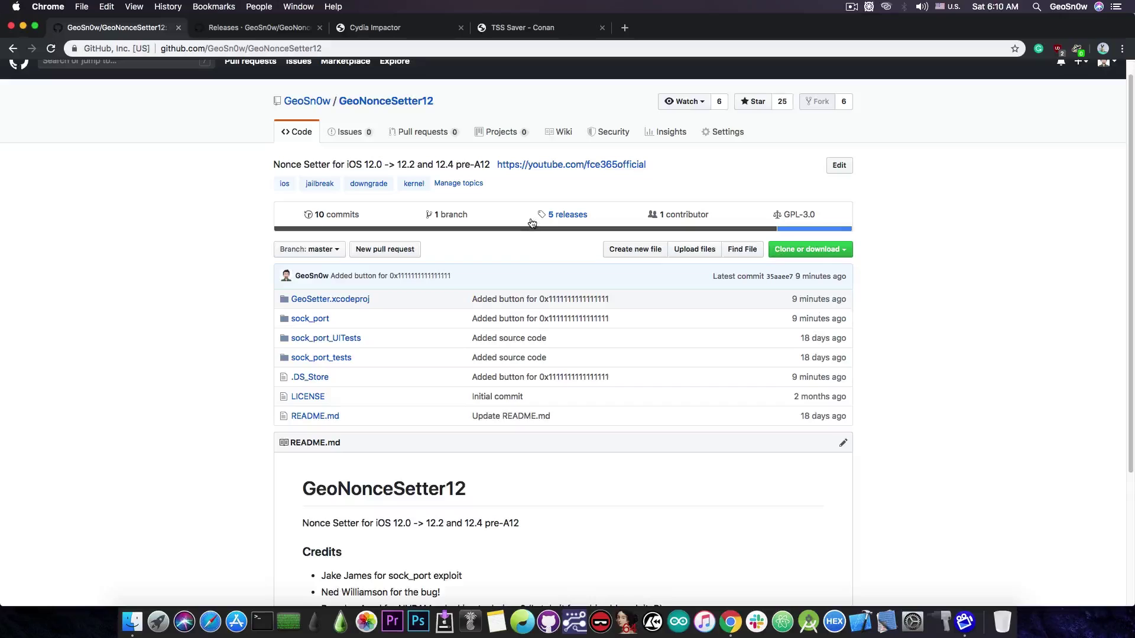
pyautogui.scroll(1, 561, 278)
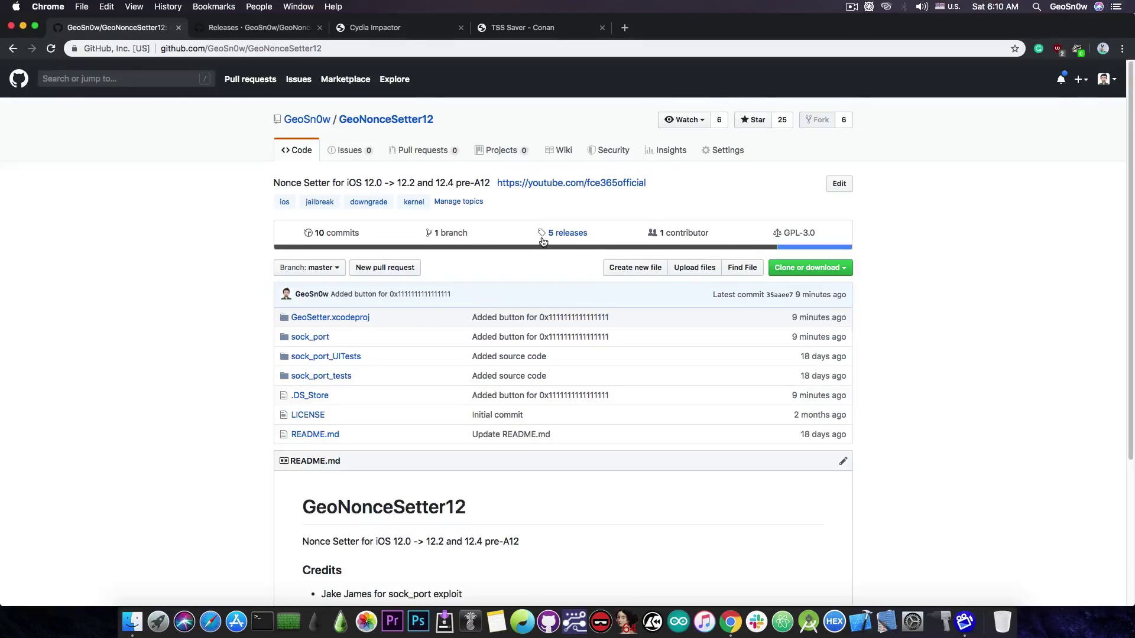
# - Review the v1.4 release's GeoSetter .ipa without saving it, then go to the Cydia Impactor site
pyautogui.click(230, 31)
pyautogui.scroll(-10, 368, 250)
pyautogui.scroll(10, 369, 251)
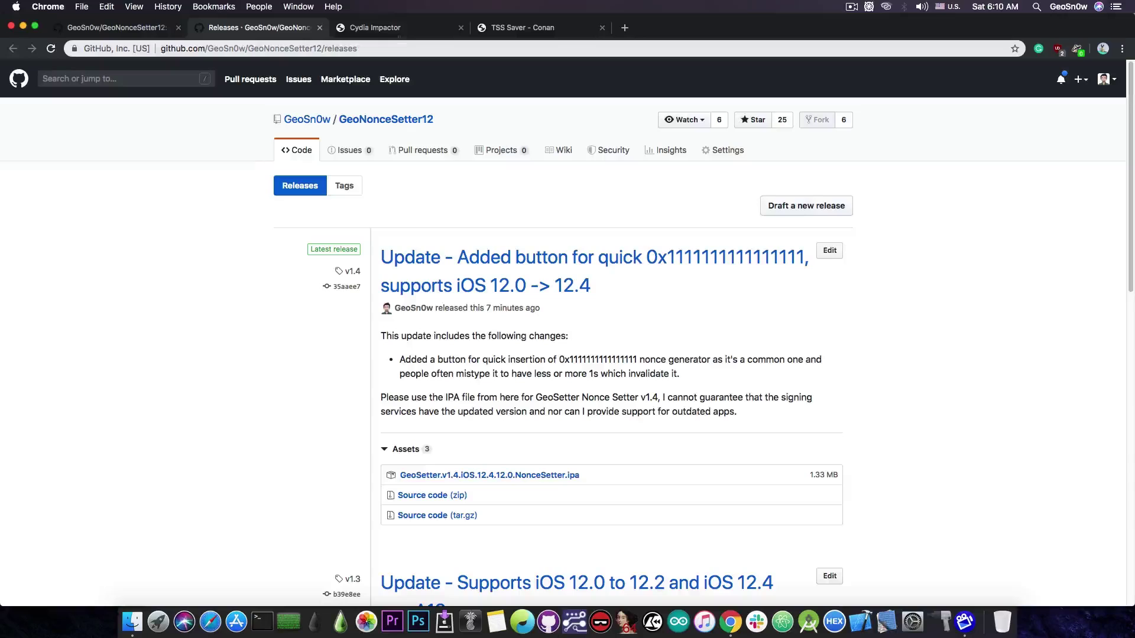
pyautogui.scroll(-1, 479, 367)
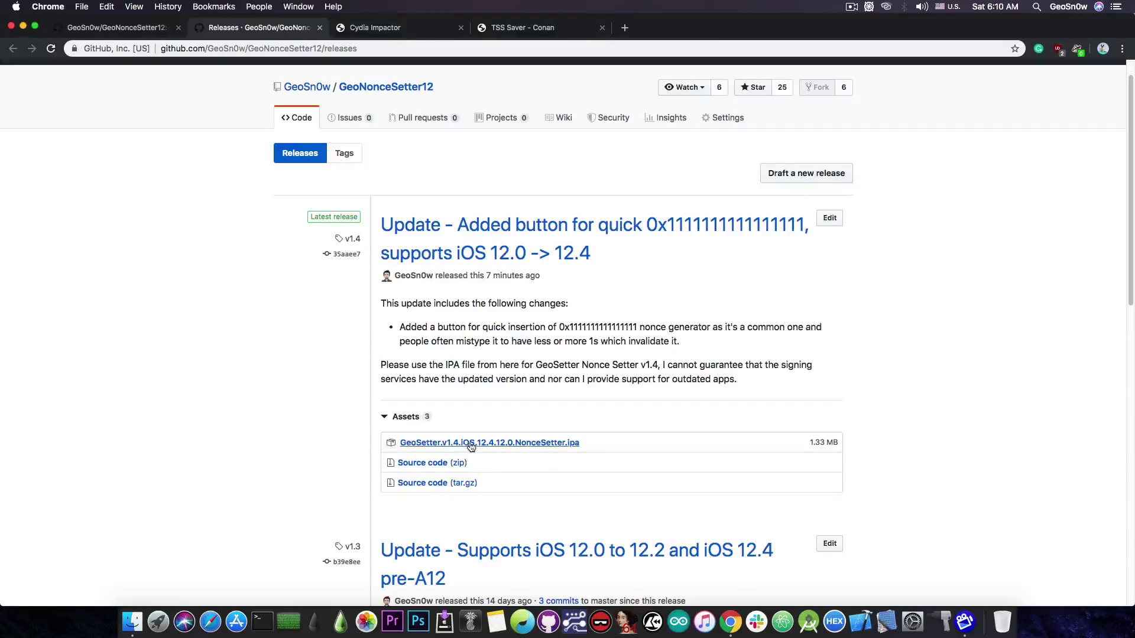
pyautogui.click(471, 445)
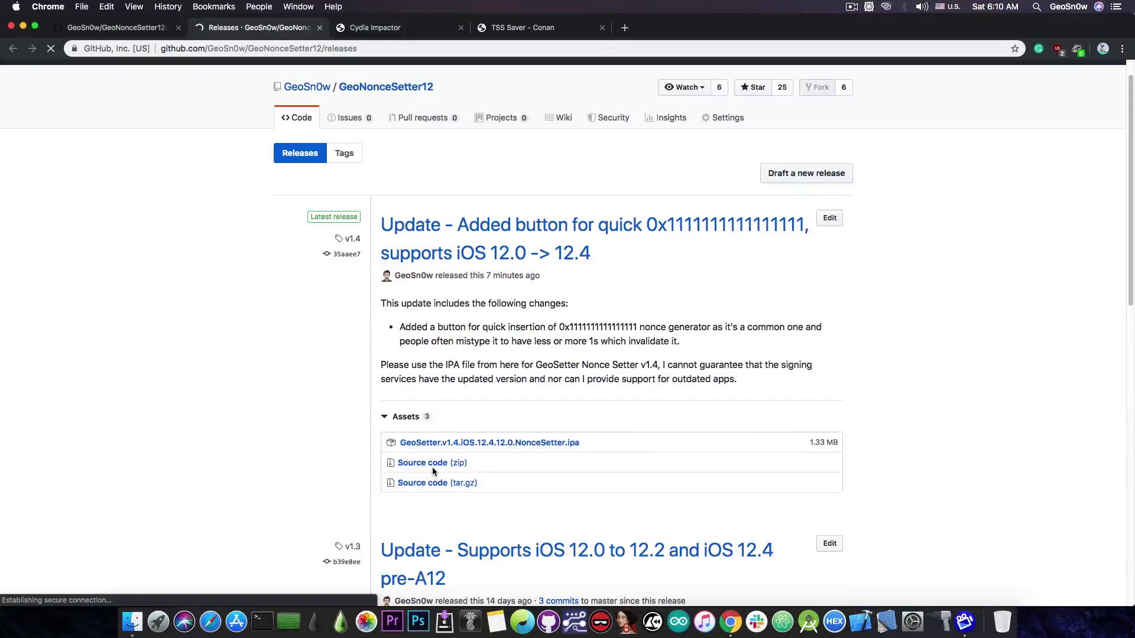
pyautogui.click(689, 342)
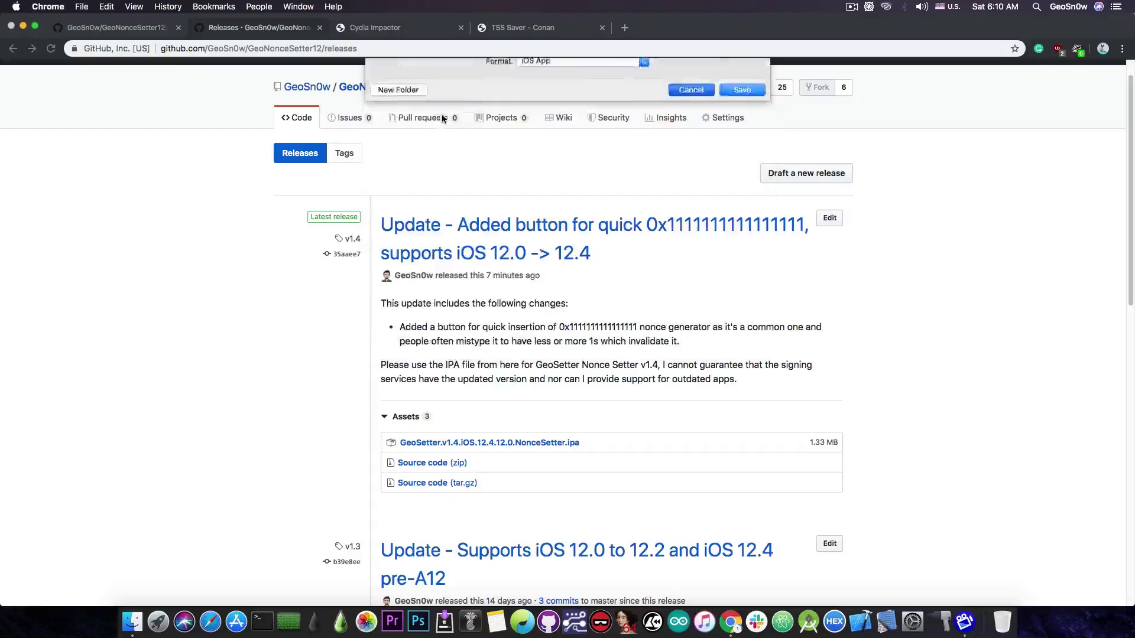
pyautogui.click(380, 30)
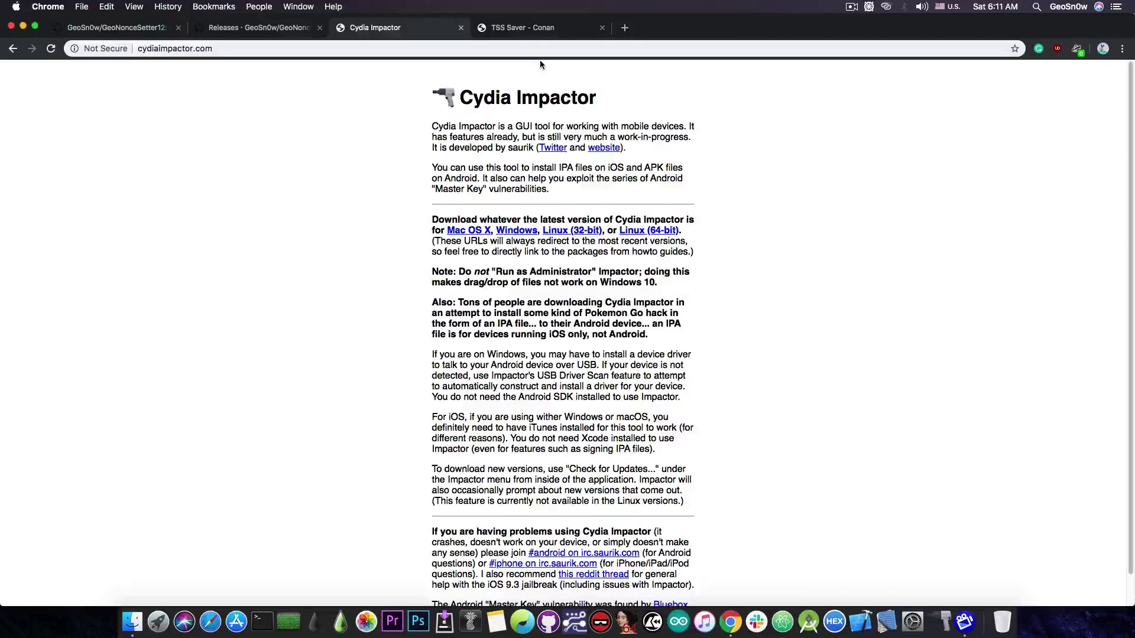
# - Browse TSS Saver to the 12.4/noapnonce folder holding the iPhone7,2 blob, then minimize the browser
pyautogui.click(532, 29)
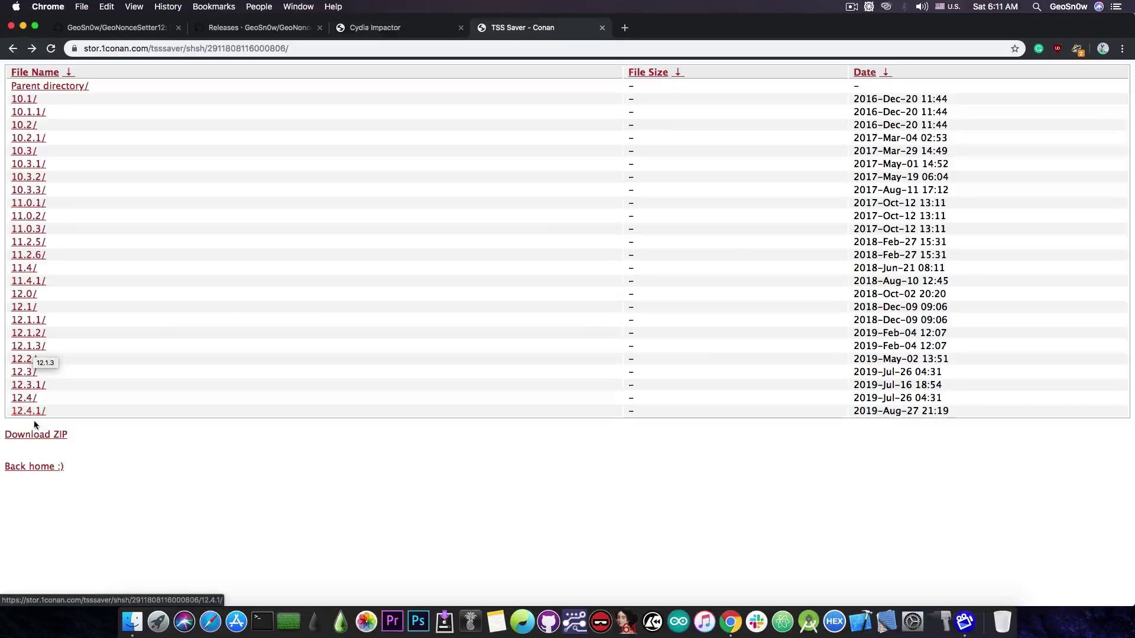
pyautogui.click(28, 400)
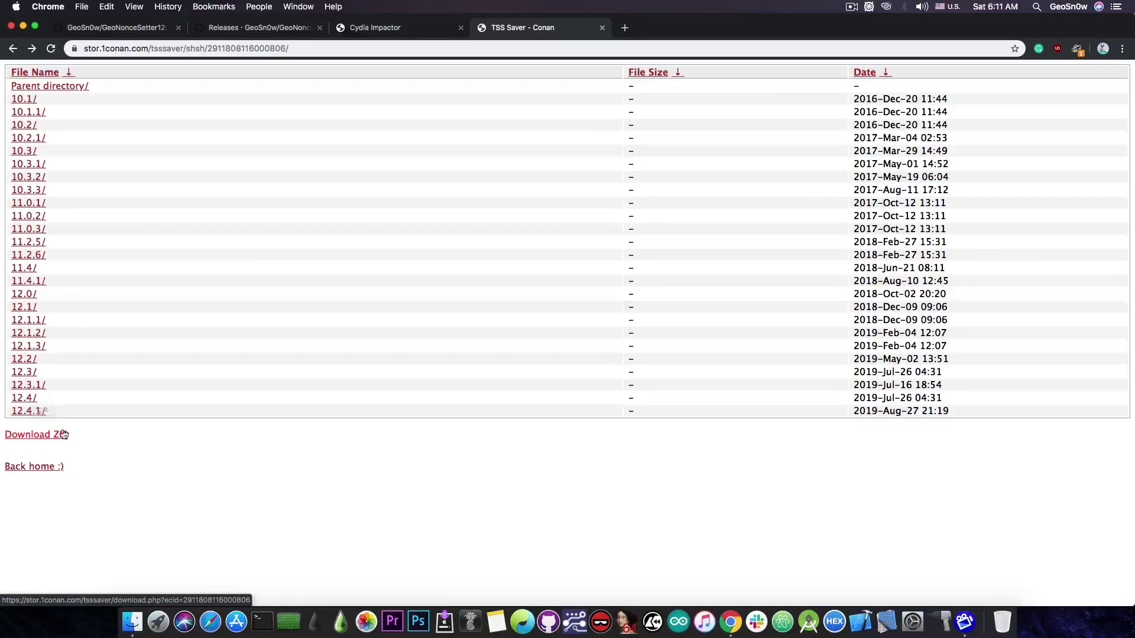
pyautogui.click(24, 399)
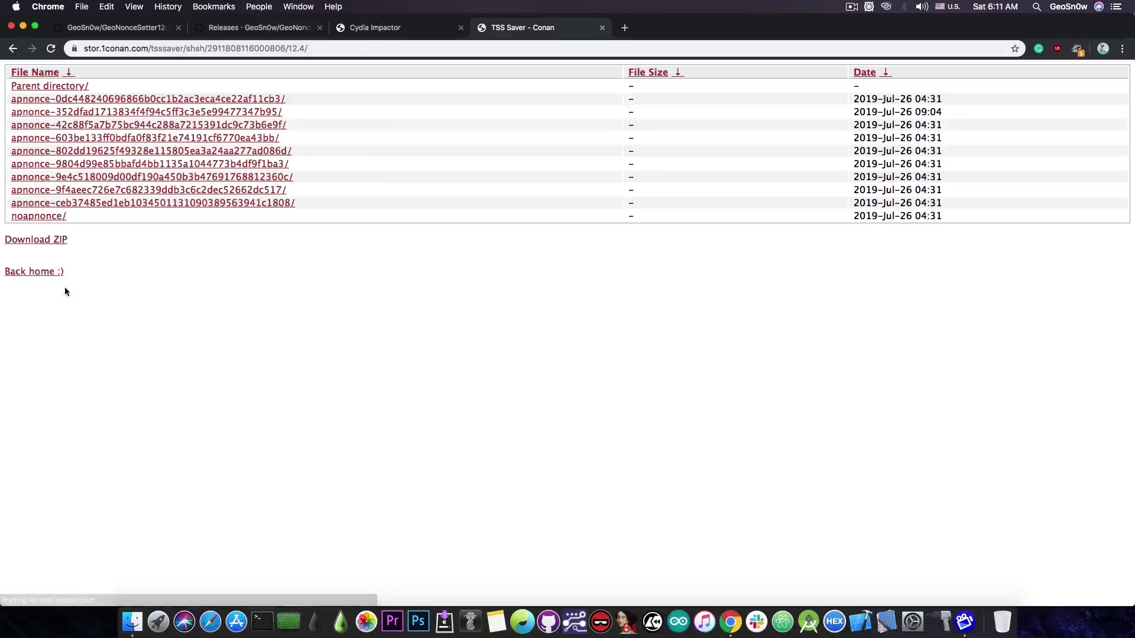
pyautogui.click(38, 218)
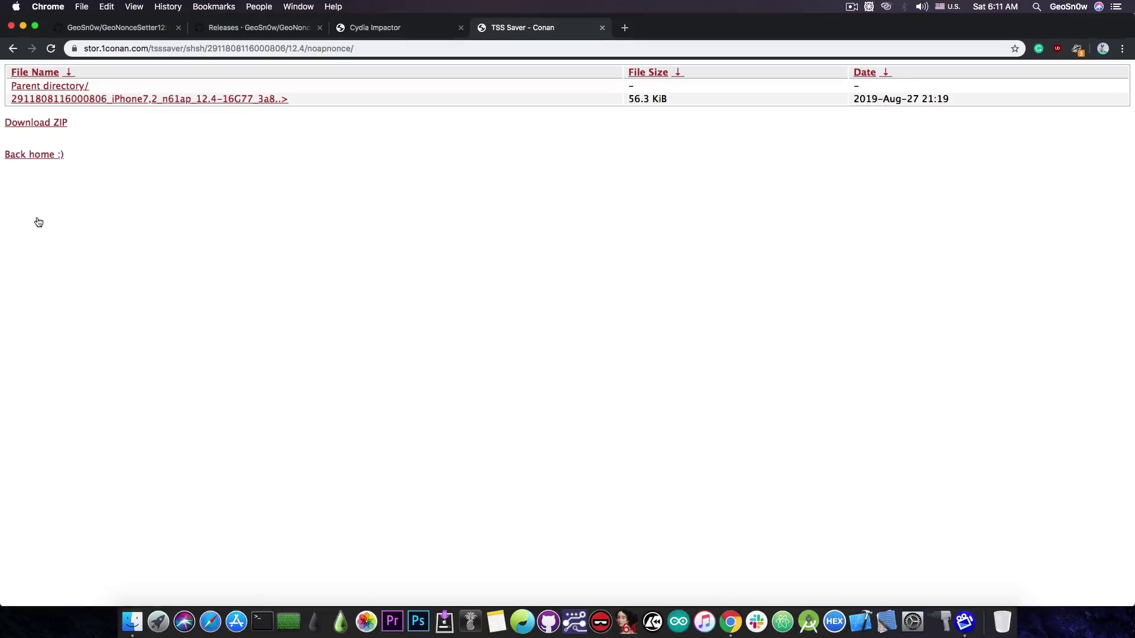
pyautogui.click(23, 26)
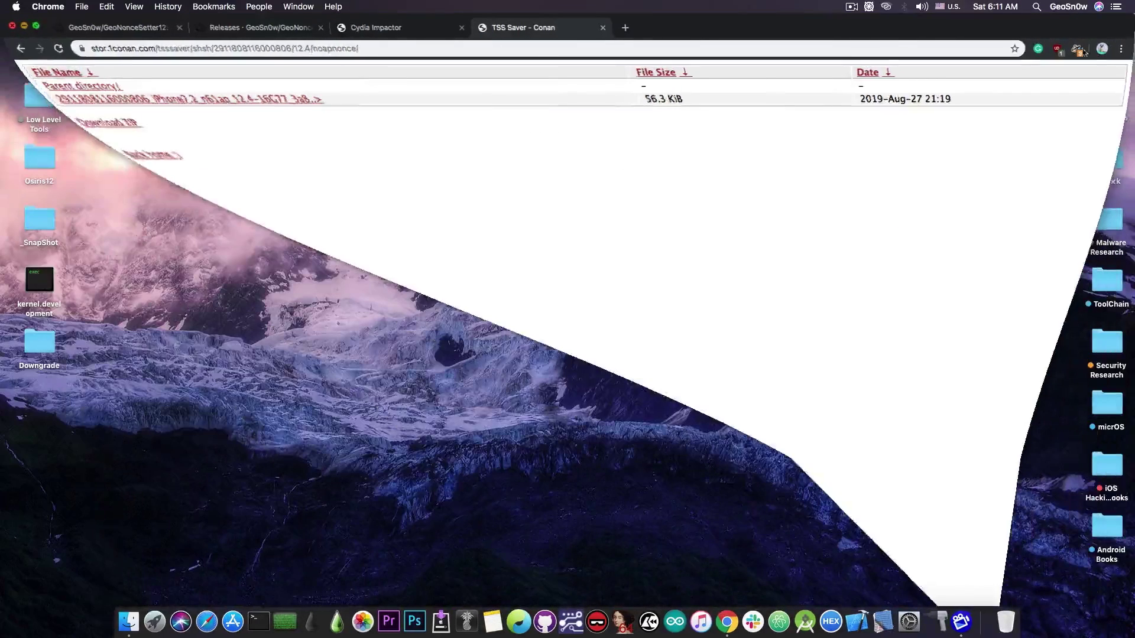
# - Open the iPhone7,2 .shsh2 blob in Xcode and scroll down to its generator key
pyautogui.moveTo(1051, 157); pyautogui.dragTo(847, 623)
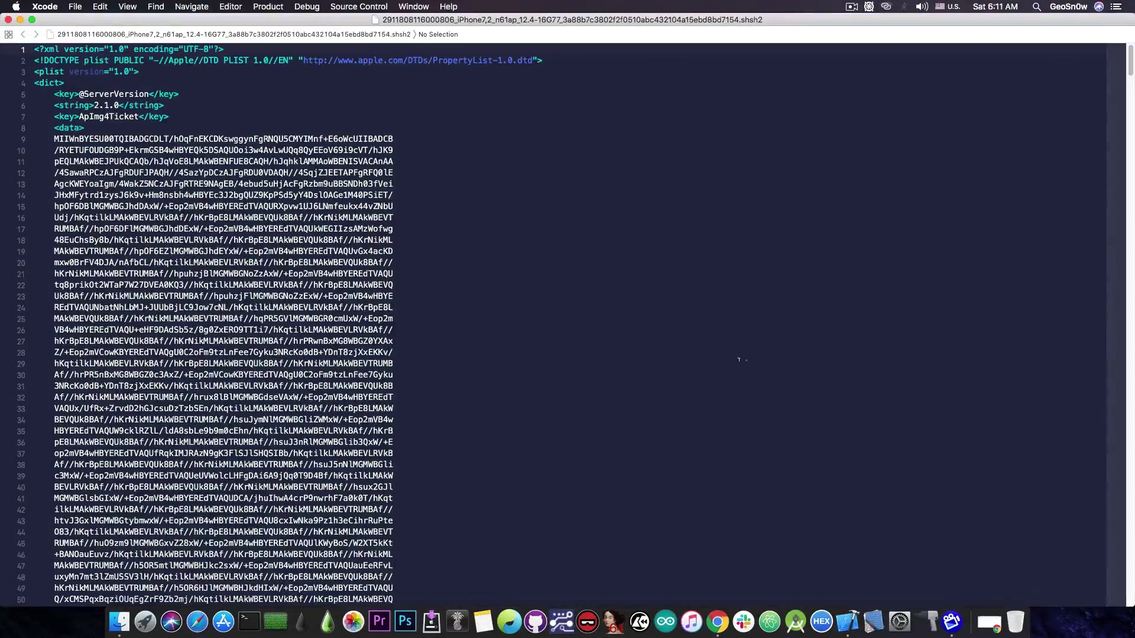
pyautogui.scroll(-20, 532, 278)
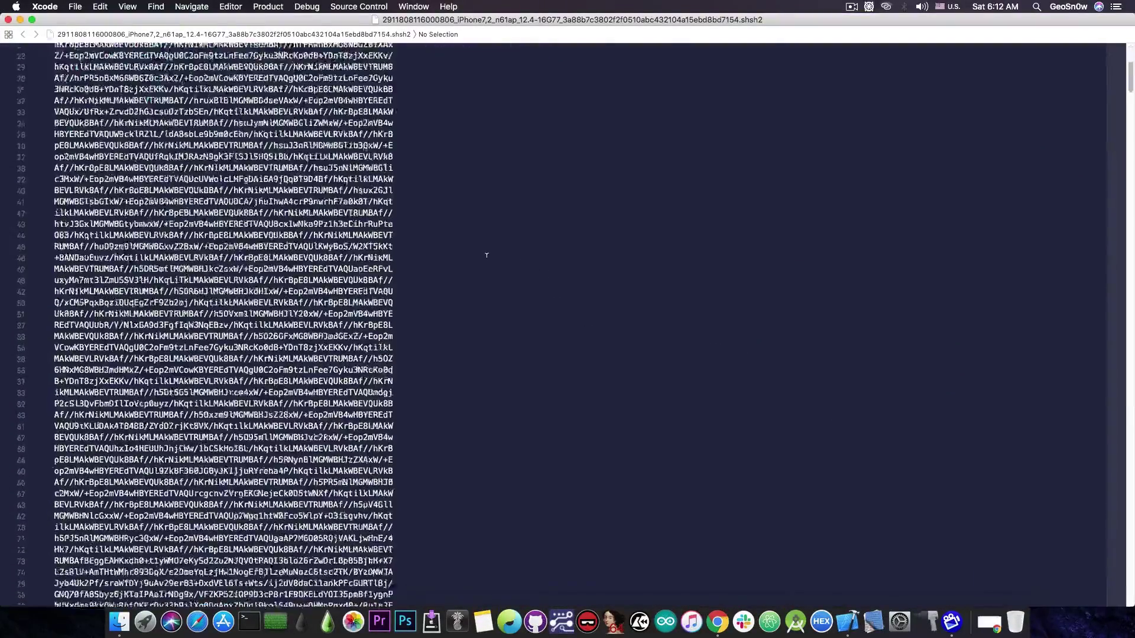
pyautogui.scroll(-15, 486, 254)
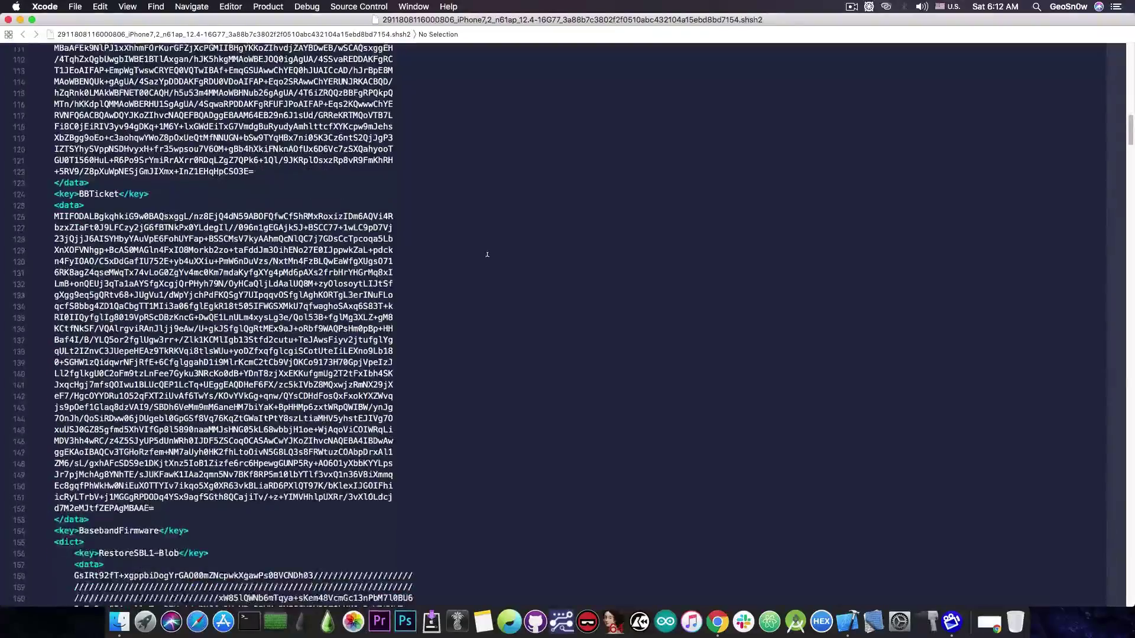
pyautogui.scroll(-20, 487, 255)
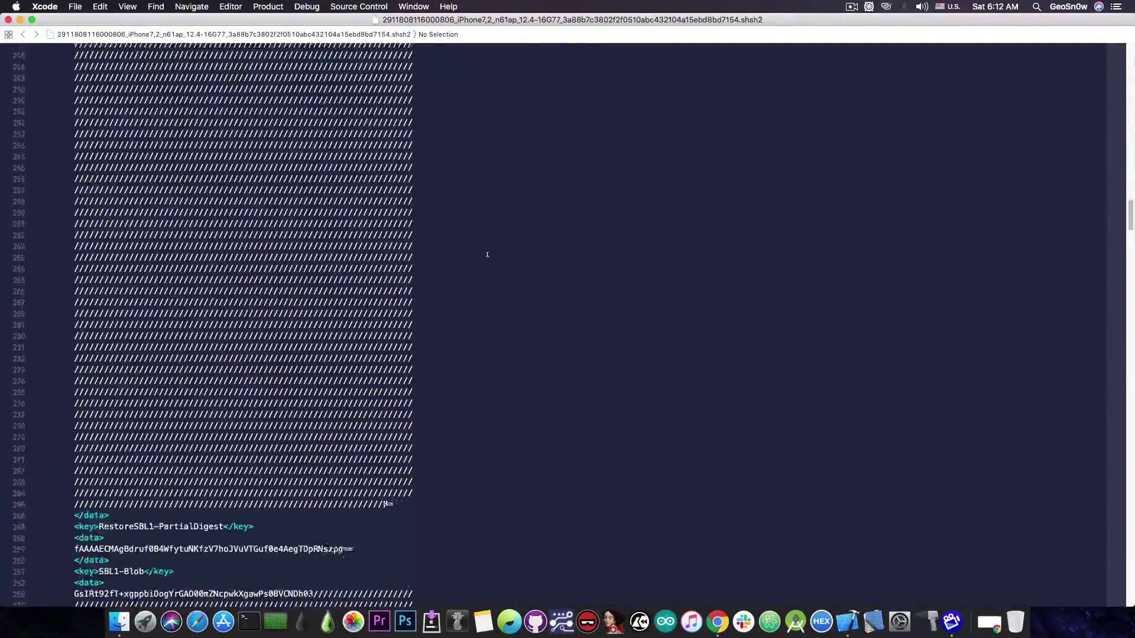
pyautogui.scroll(-20, 487, 254)
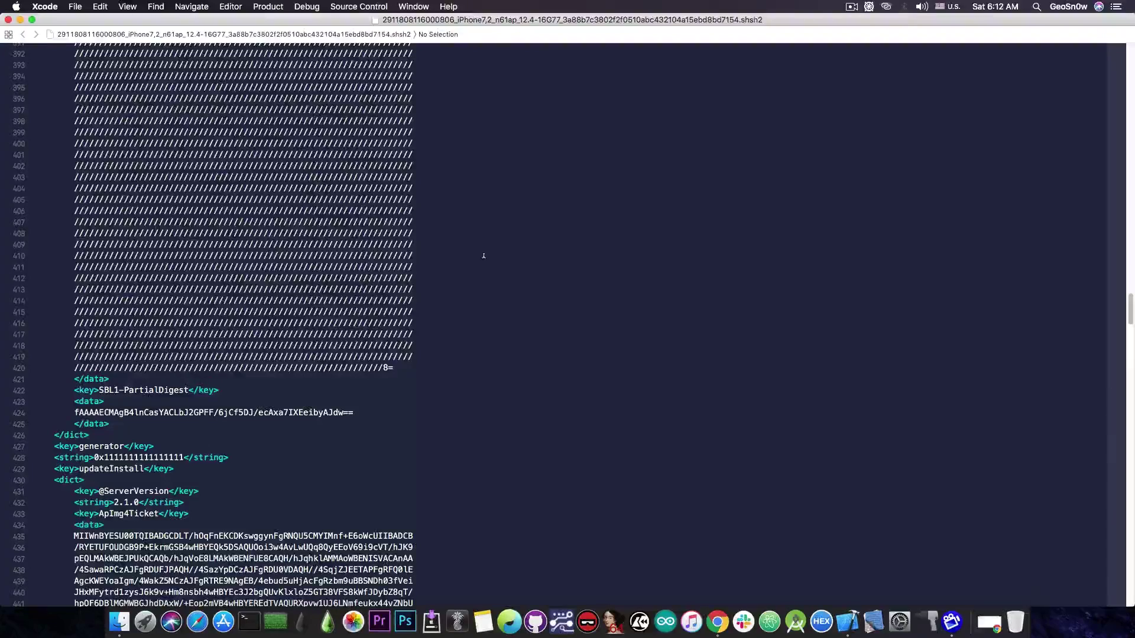
pyautogui.doubleClick(101, 445)
pyautogui.doubleClick(126, 457)
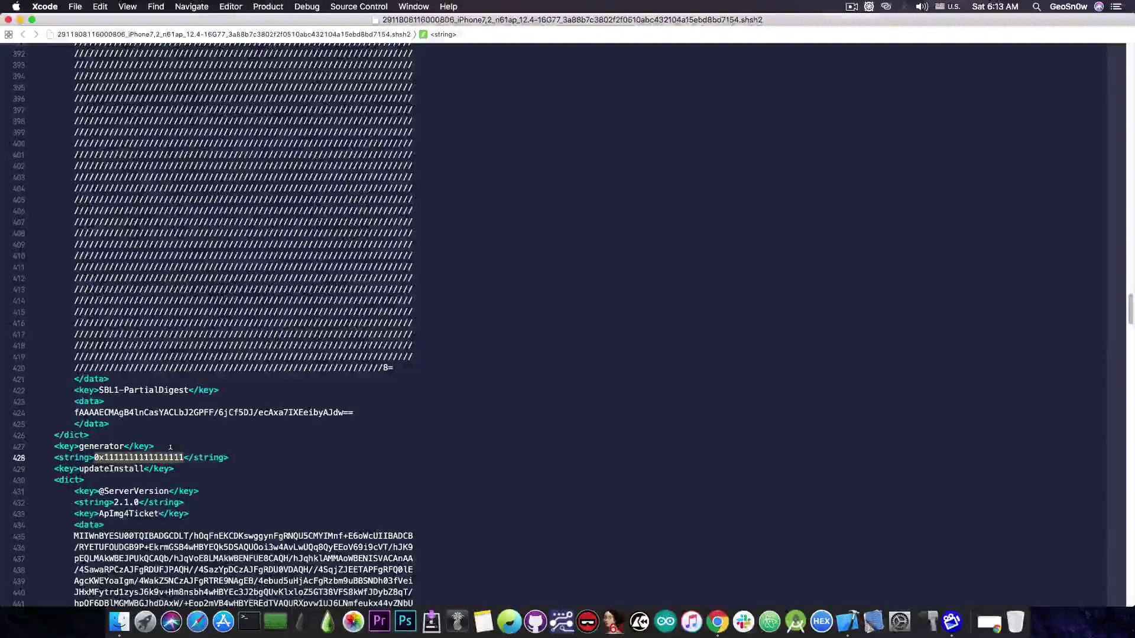
# - With Xcode minimized and Cydia Impactor centred, drop the GeoSetter .ipa onto Impactor to install it
pyautogui.click(20, 20)
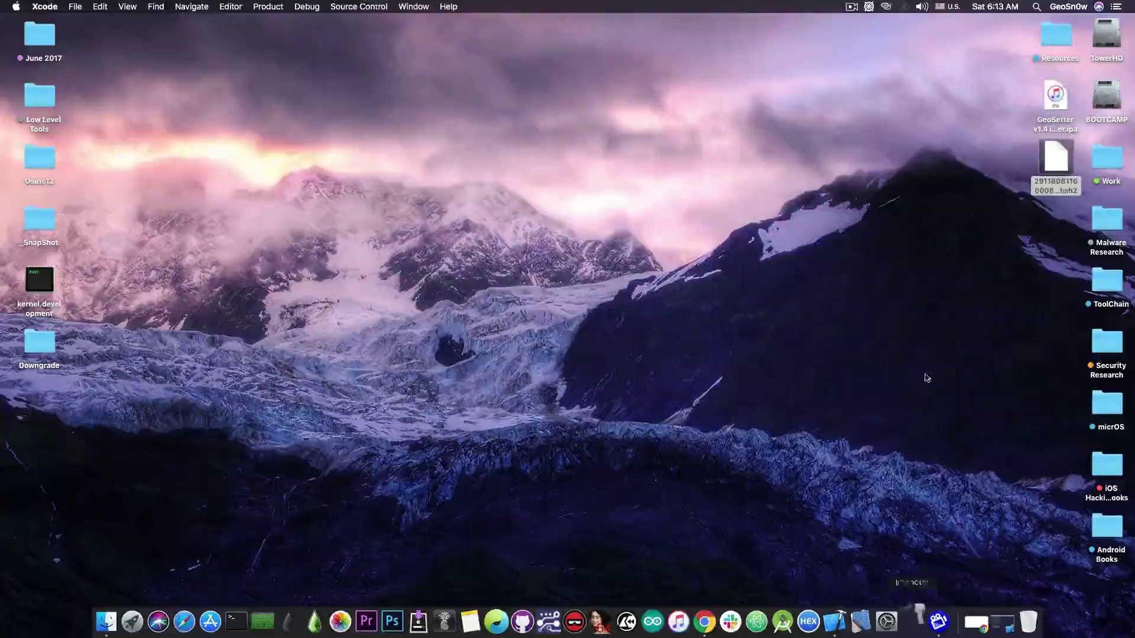
pyautogui.moveTo(354, 126); pyautogui.dragTo(594, 207)
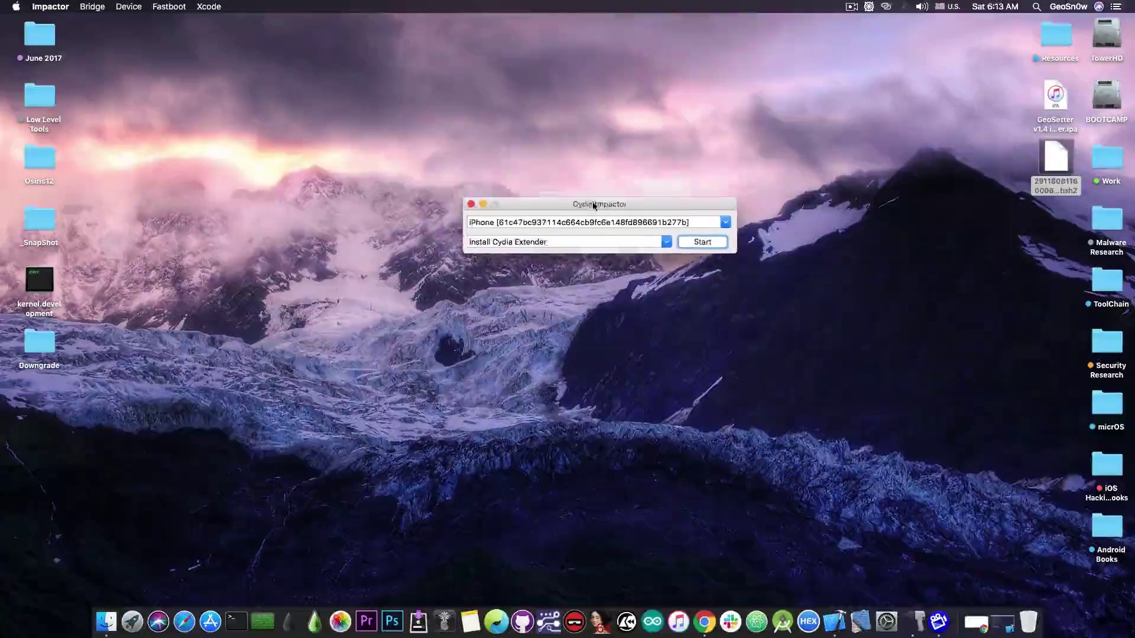
pyautogui.click(977, 122)
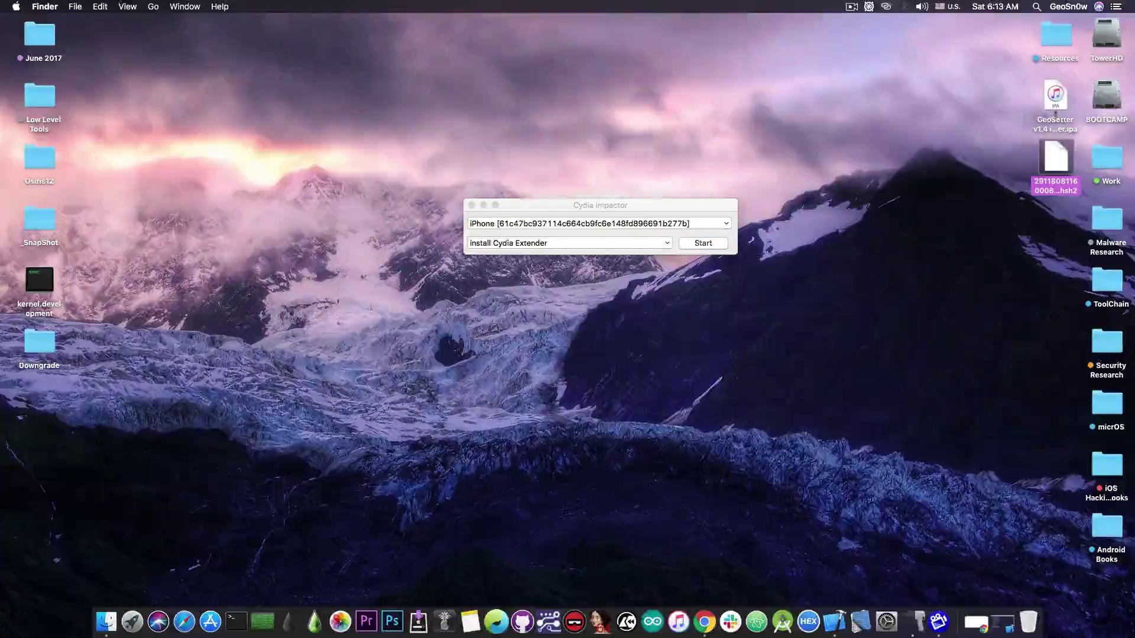
pyautogui.moveTo(1055, 97); pyautogui.dragTo(644, 216)
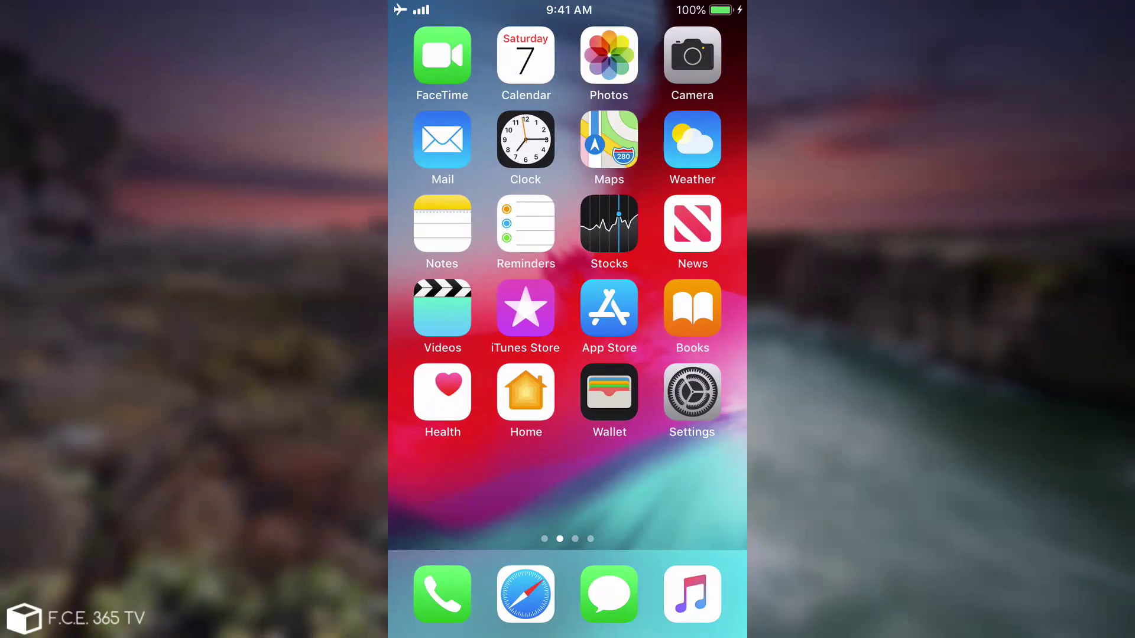
# - Swipe to the third home-screen page to find GeoSetter beside unc0ver and Cydia
pyautogui.hscroll(1, 568, 266)
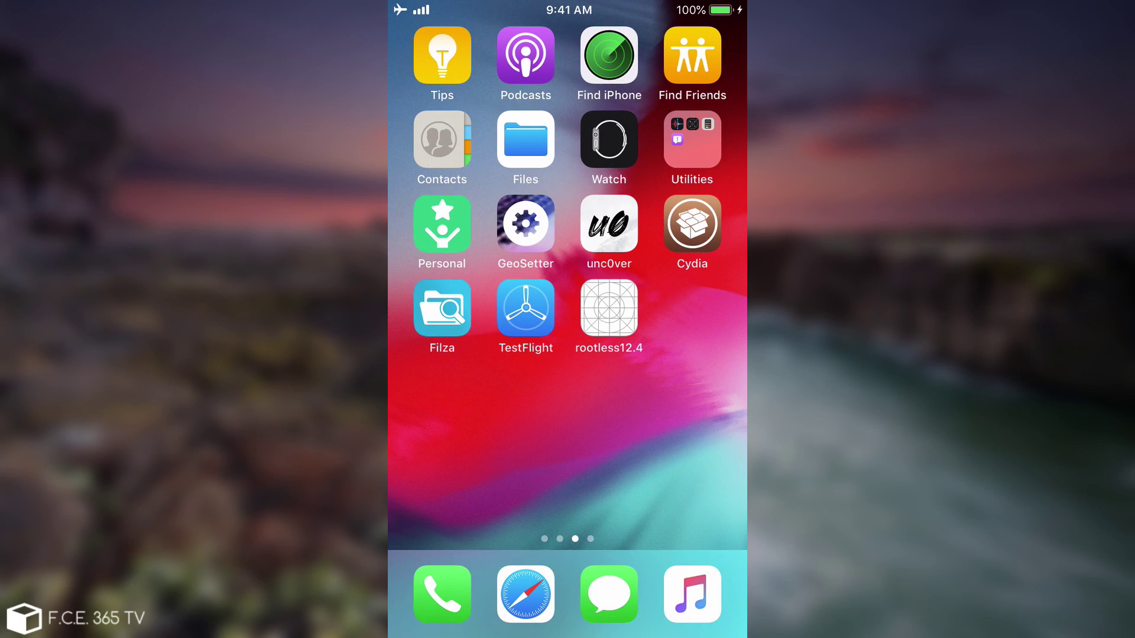
pyautogui.click(525, 223)
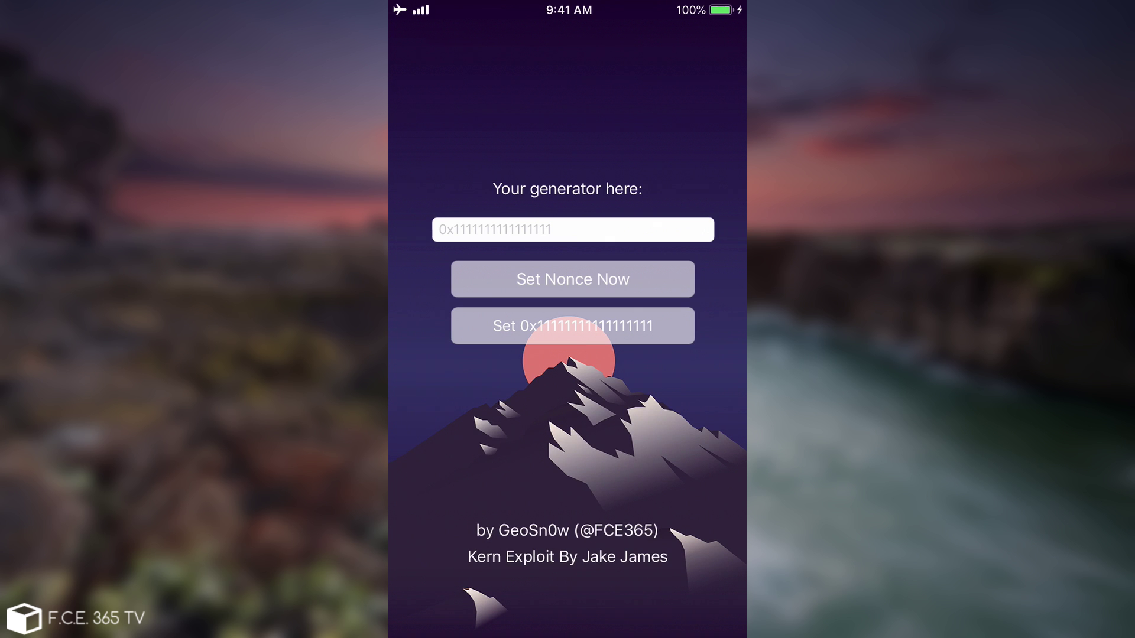
pyautogui.click(573, 326)
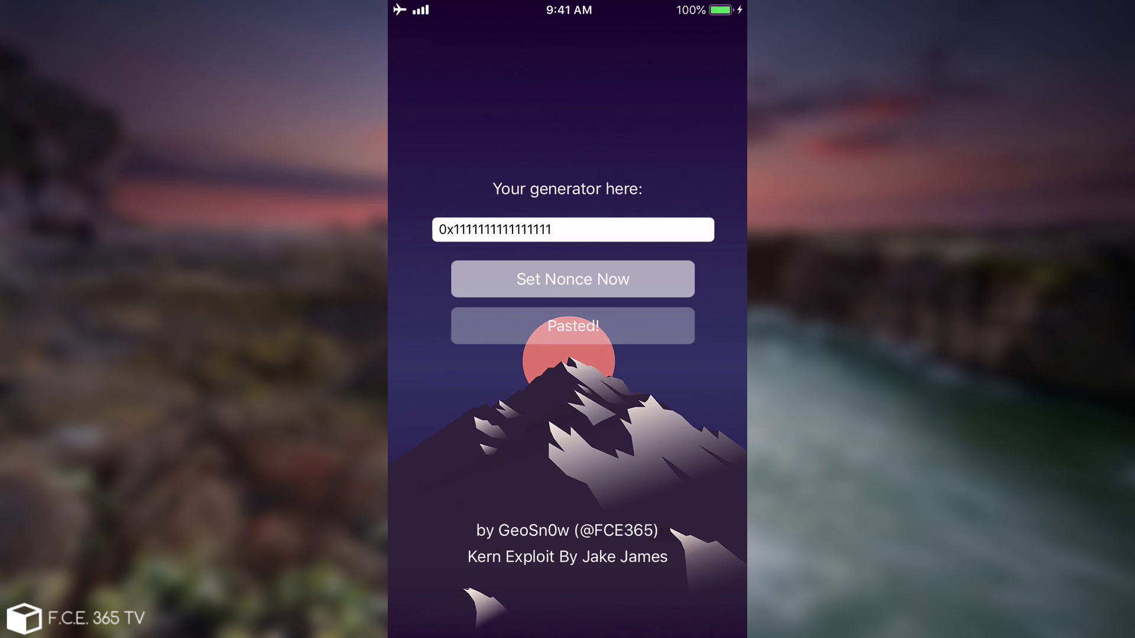
pyautogui.click(552, 229)
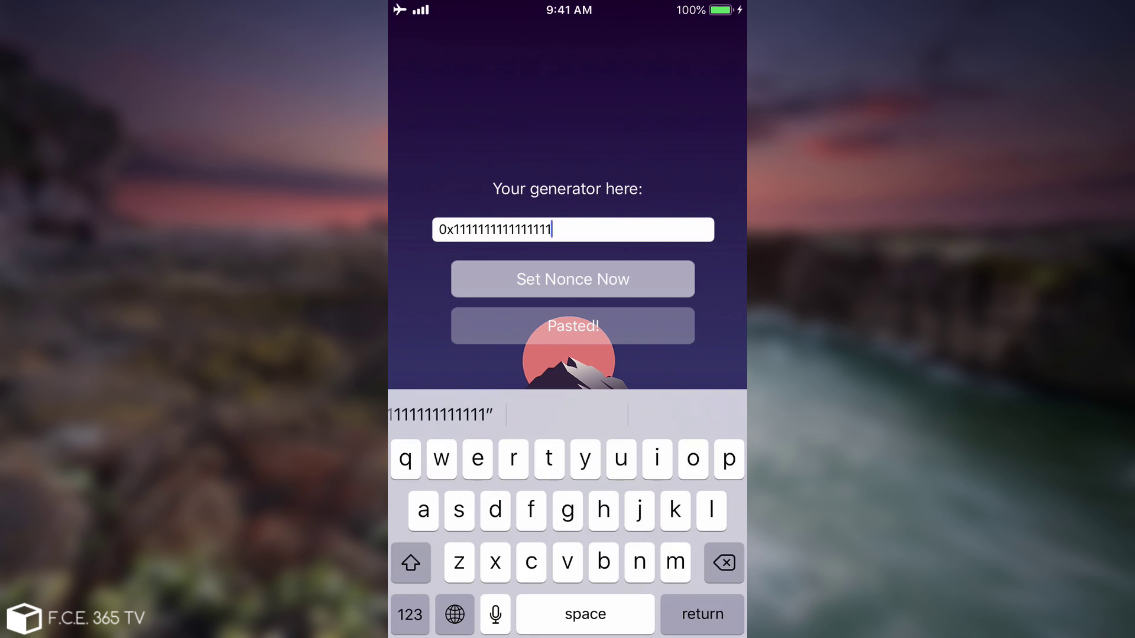
pyautogui.click(552, 230)
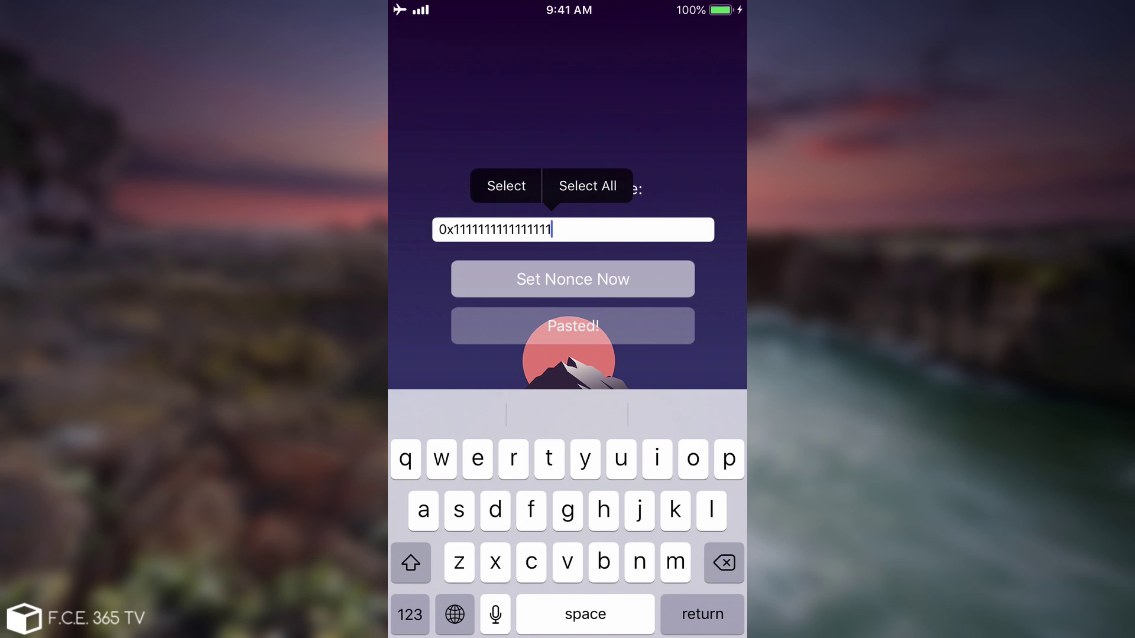
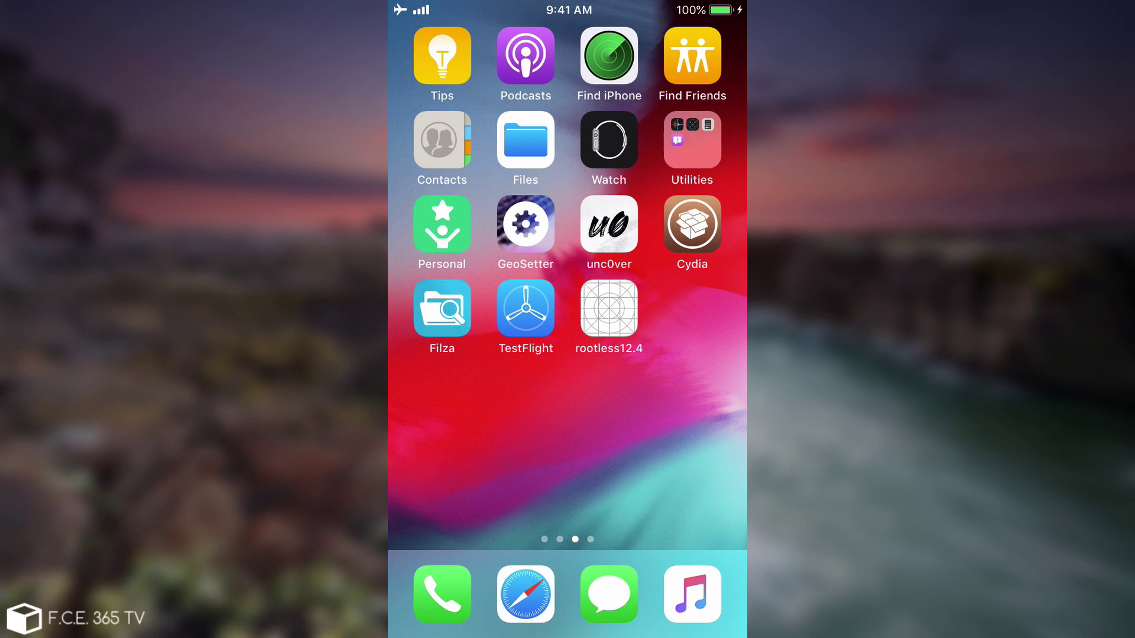
# - Swipe back from the jailbreak apps page to the page with FaceTime, Calendar, Photos, Camera and Settings
pyautogui.moveTo(472, 384); pyautogui.dragTo(681, 383)
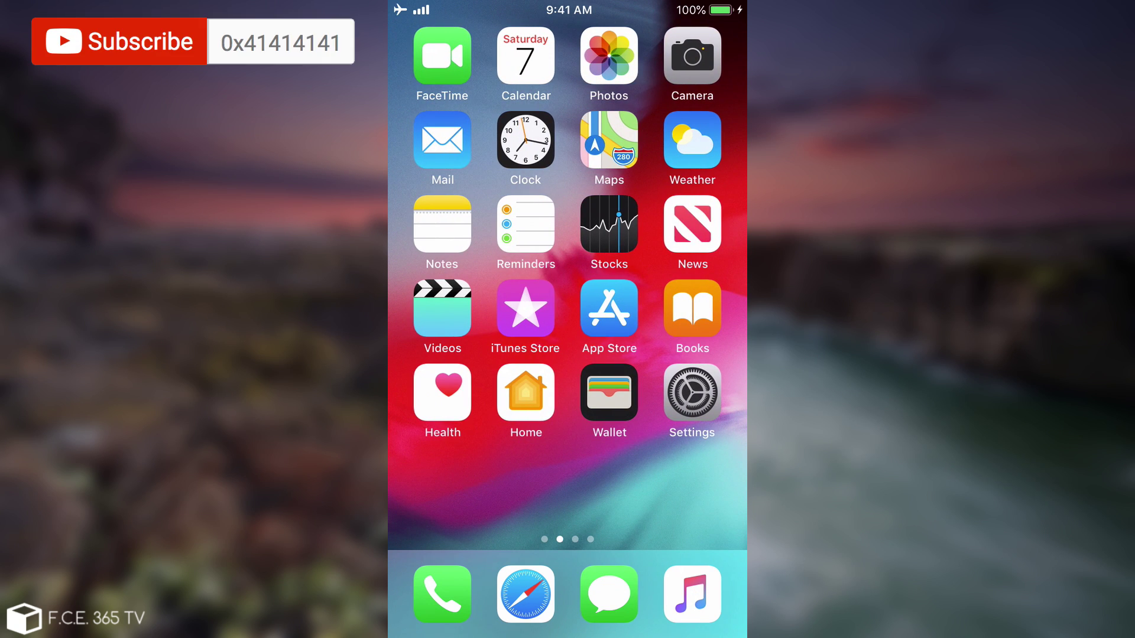